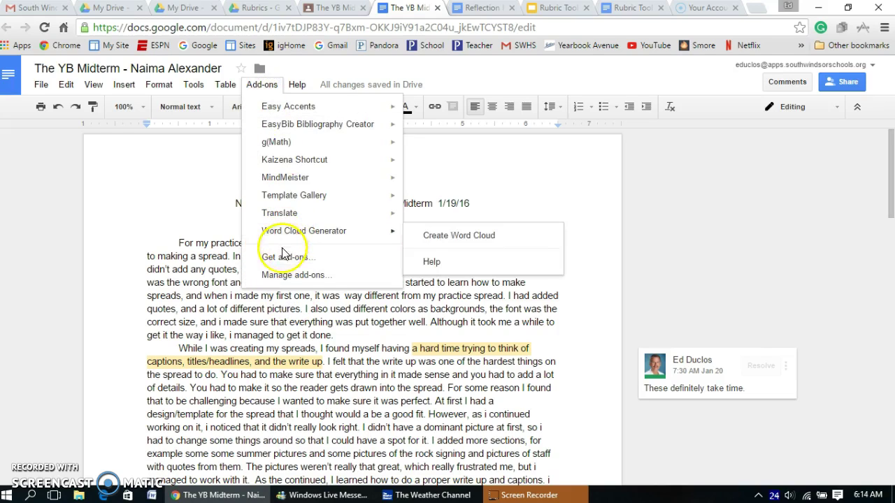
Search the add-ons for "orange slice" and install OrangeSlice: Teacher Rubric, granting the permissions it requests
click(283, 259)
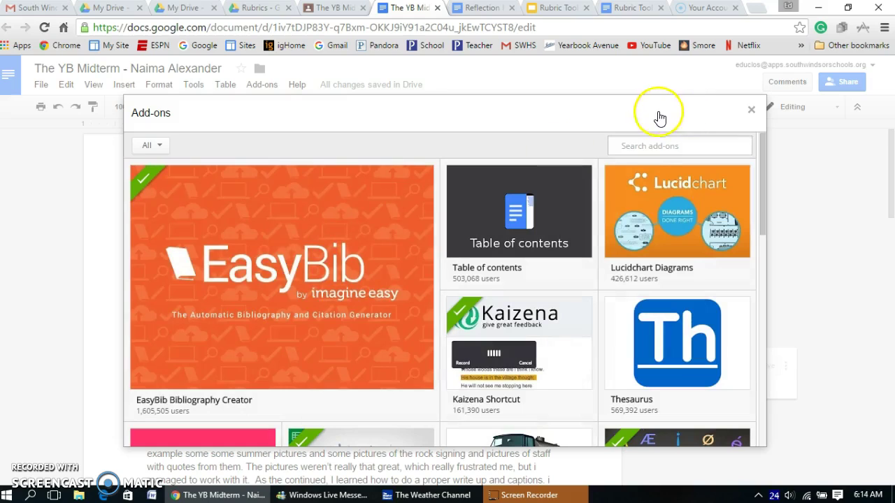
click(650, 145)
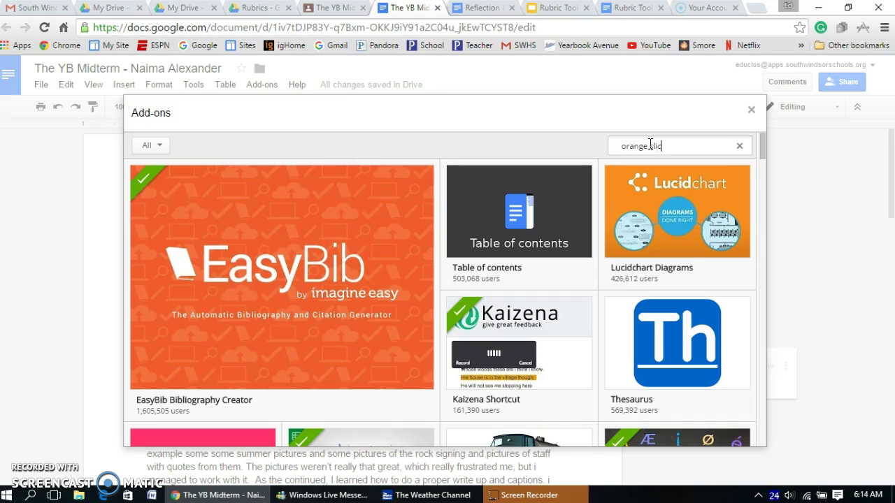
key(Return)
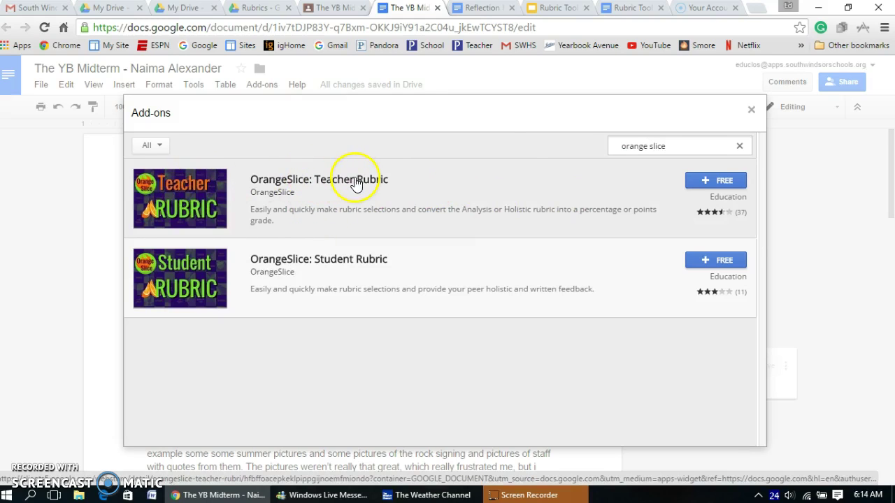
click(723, 183)
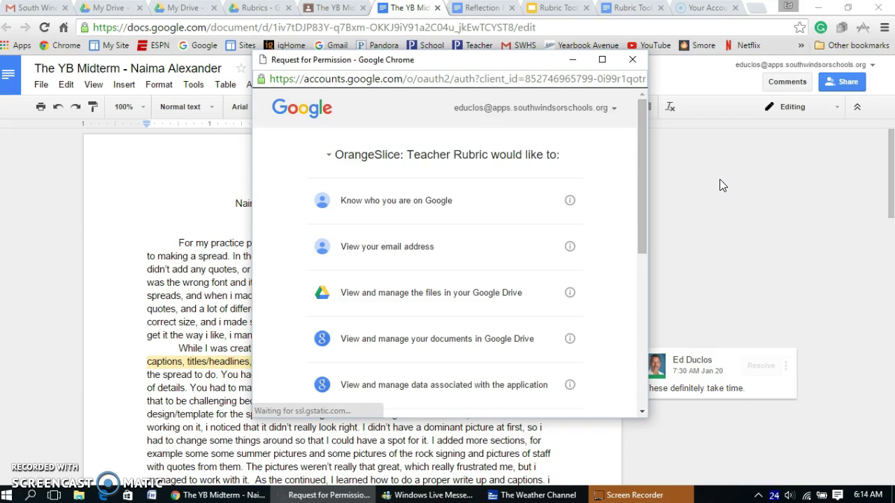
drag(644, 215, 642, 369)
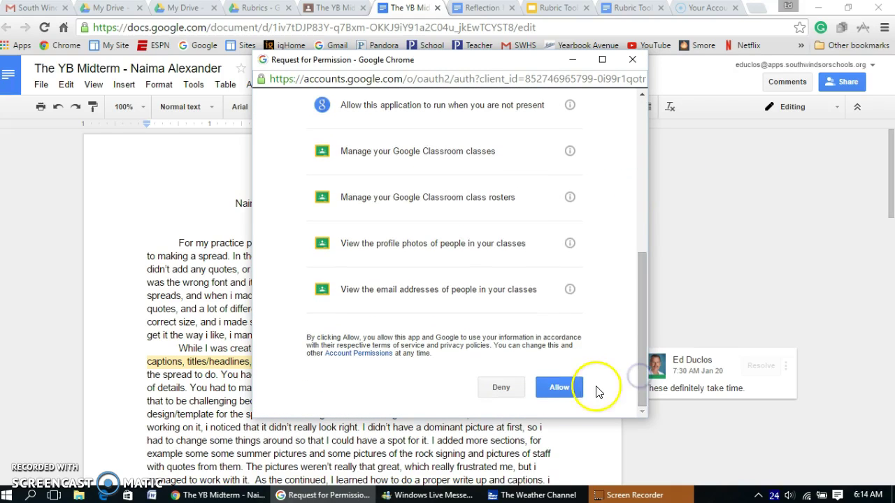
click(565, 388)
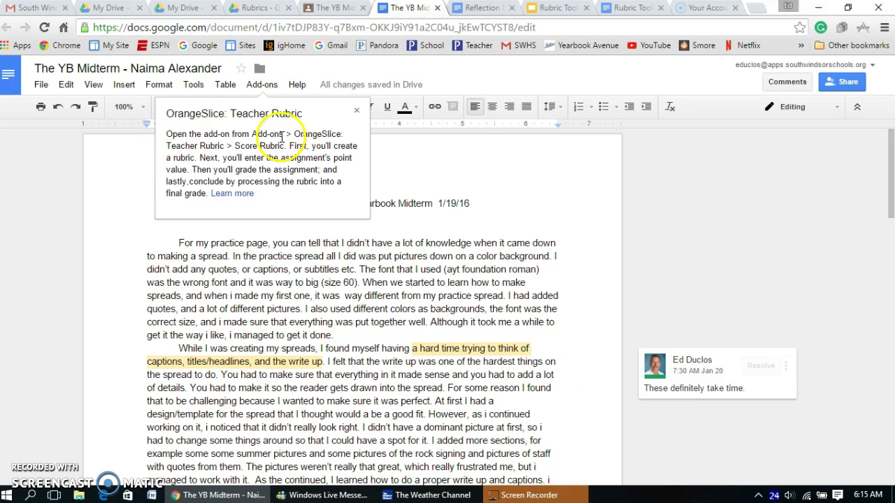
click(358, 109)
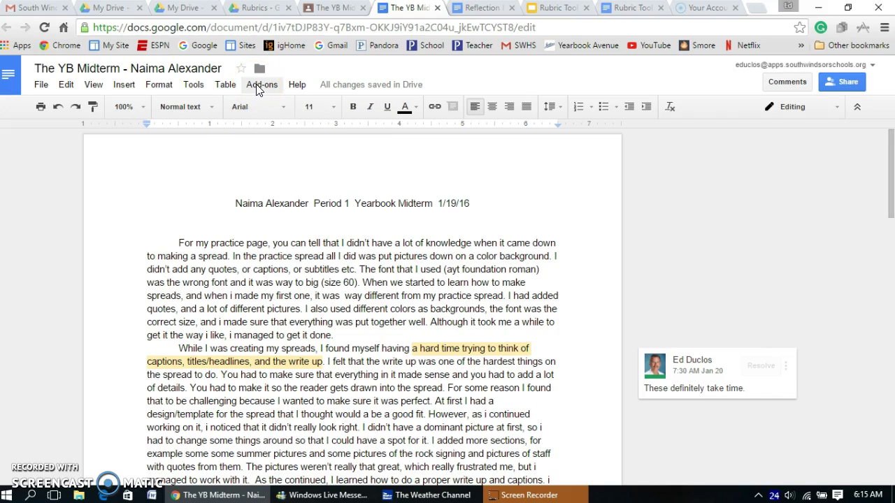
Start Score Rubric from OrangeSlice: Teacher Rubric and submit the Analysis rubric settings with 16 total points
click(259, 85)
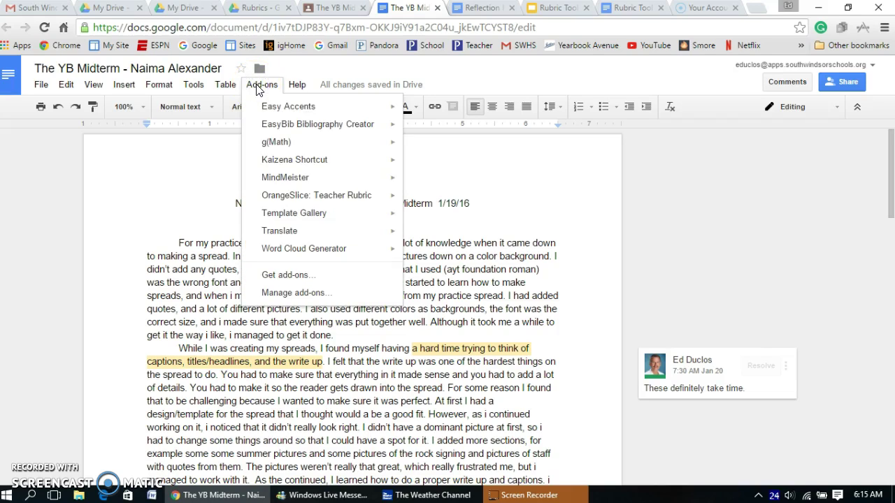
mouse_move(276, 193)
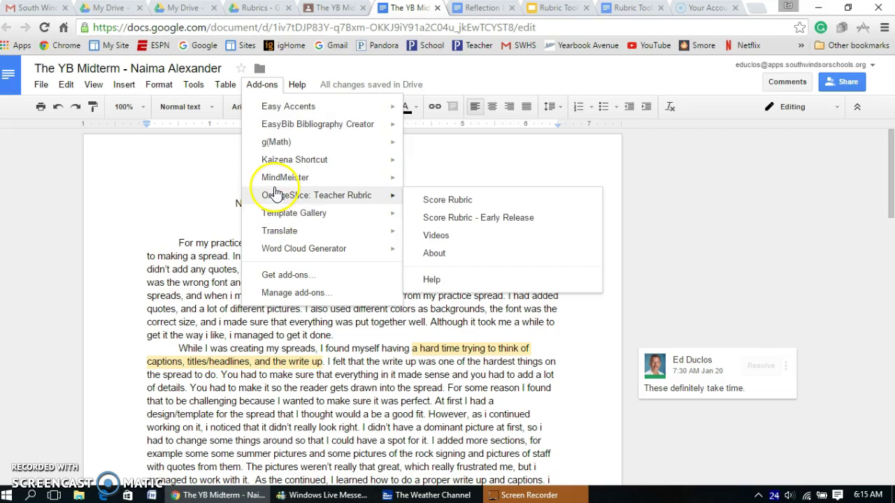
click(439, 200)
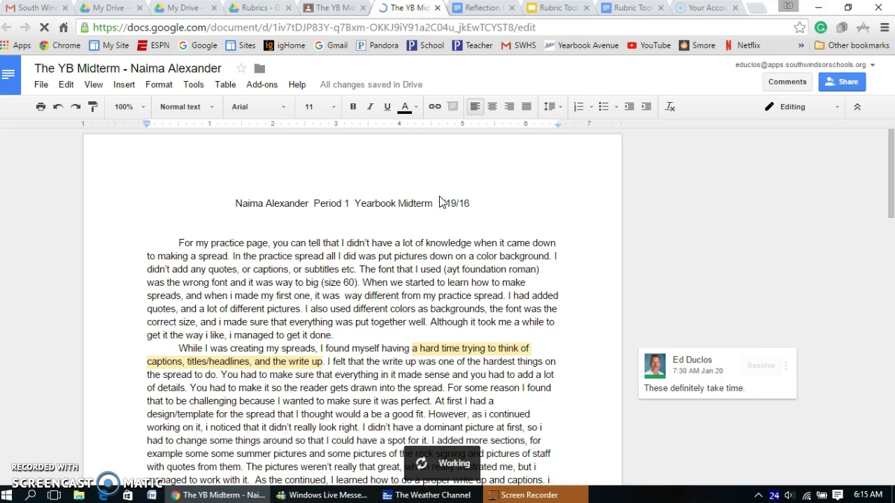
scroll(440, 202, down, 10)
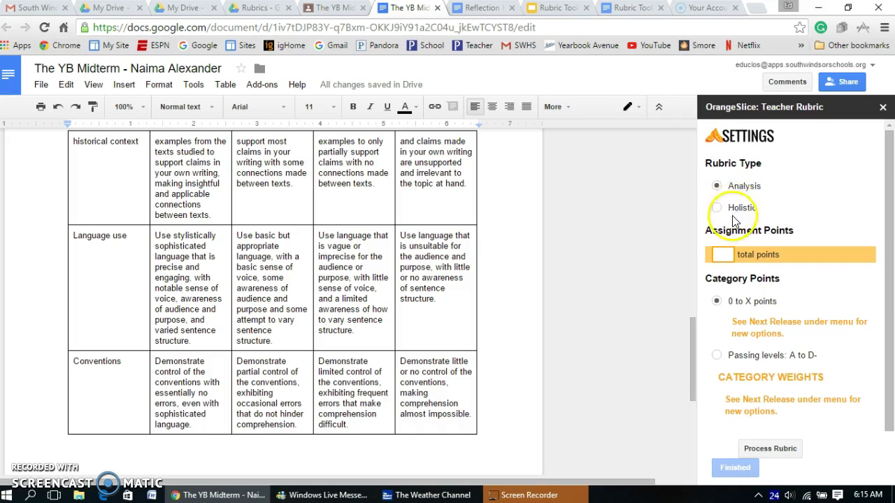
click(723, 255)
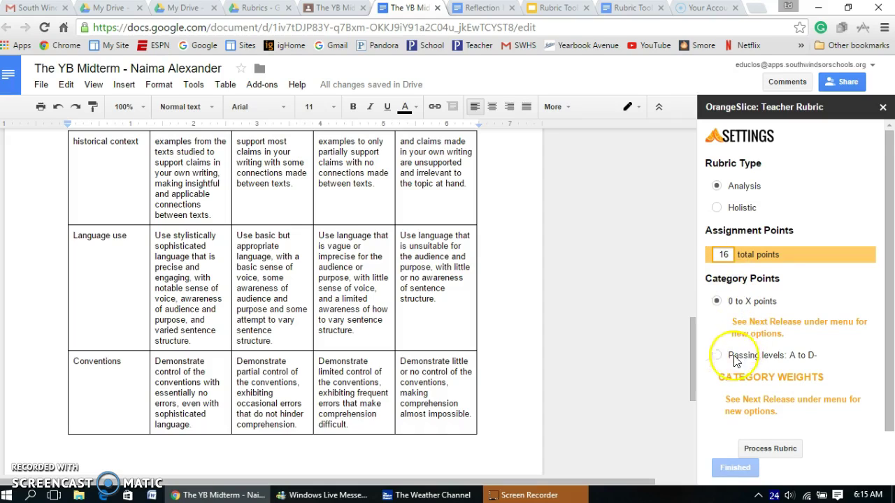
click(739, 468)
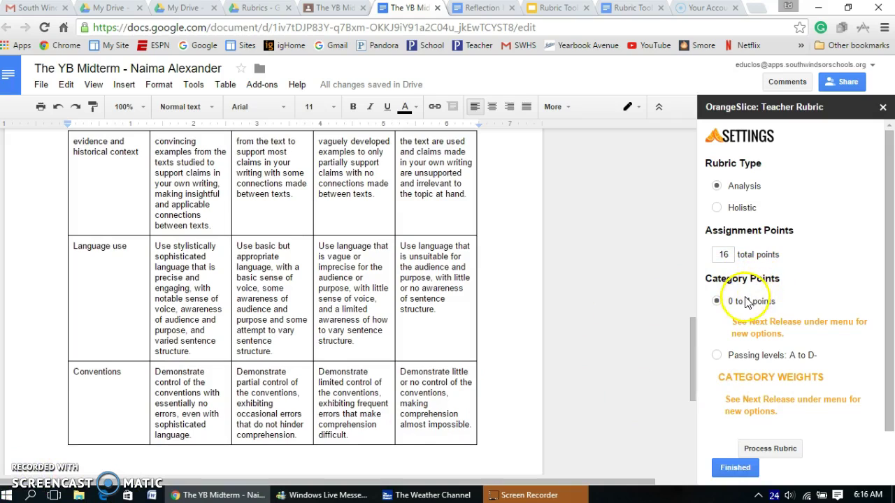
Try the passing-levels option for category points, return to 0 to 4 points, and finish the rubric settings
click(716, 356)
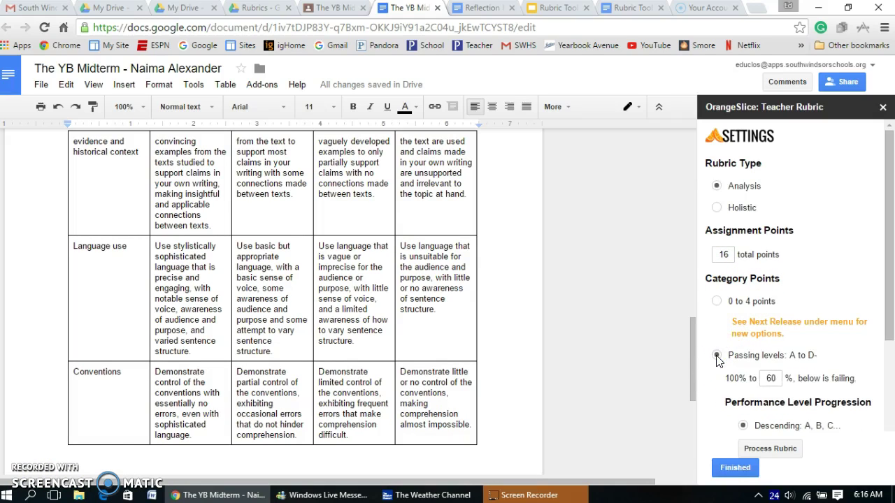
click(732, 470)
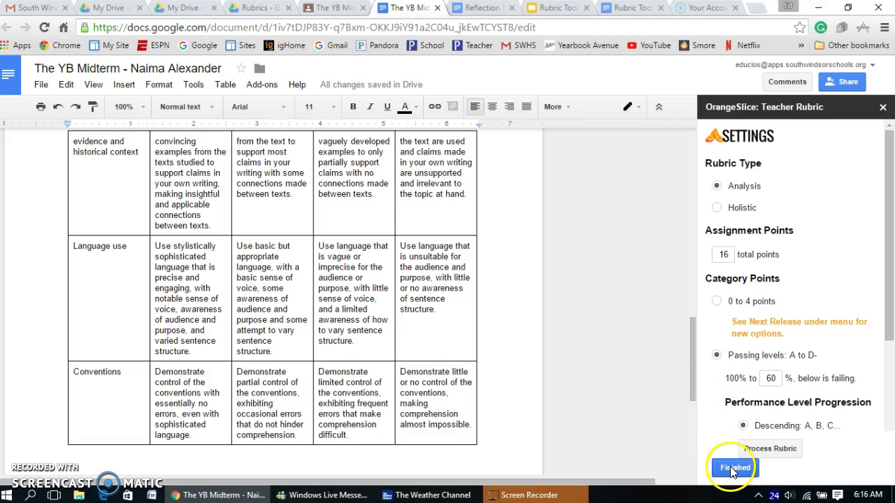
click(716, 307)
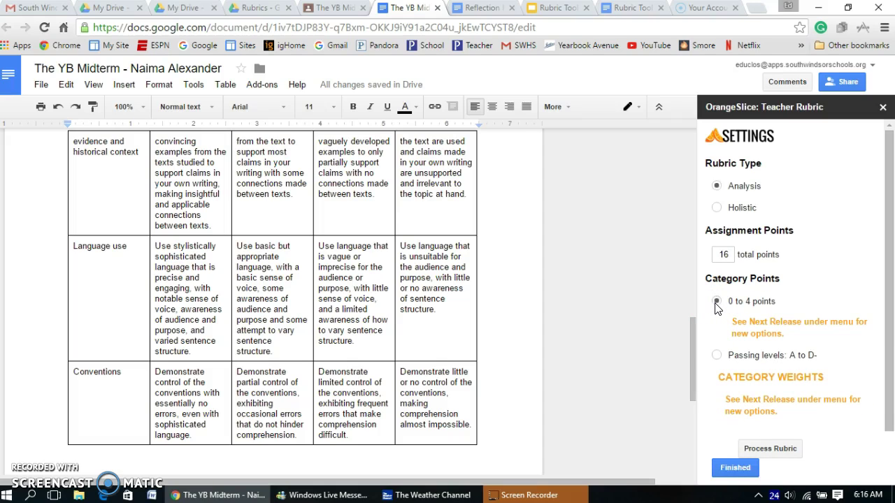
click(736, 468)
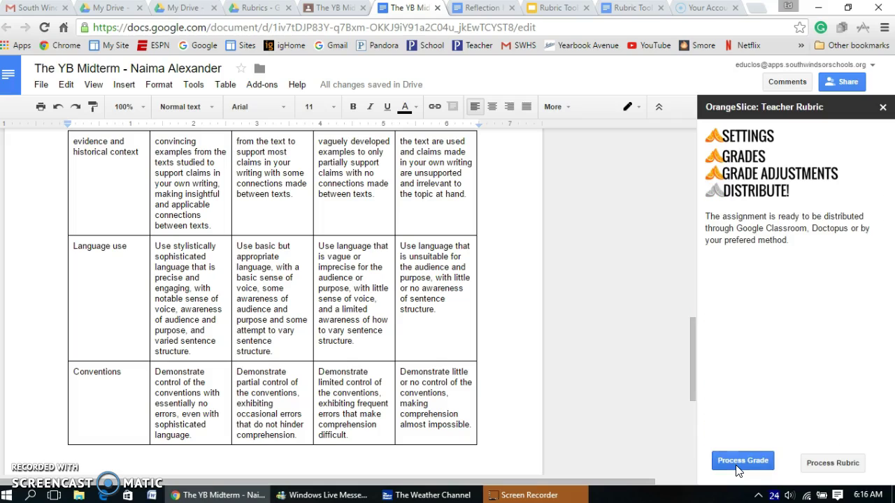
Rate Depth of reflection, Use of textual evidence and Conventions 3, rate Language use 2, and process the grade
click(737, 470)
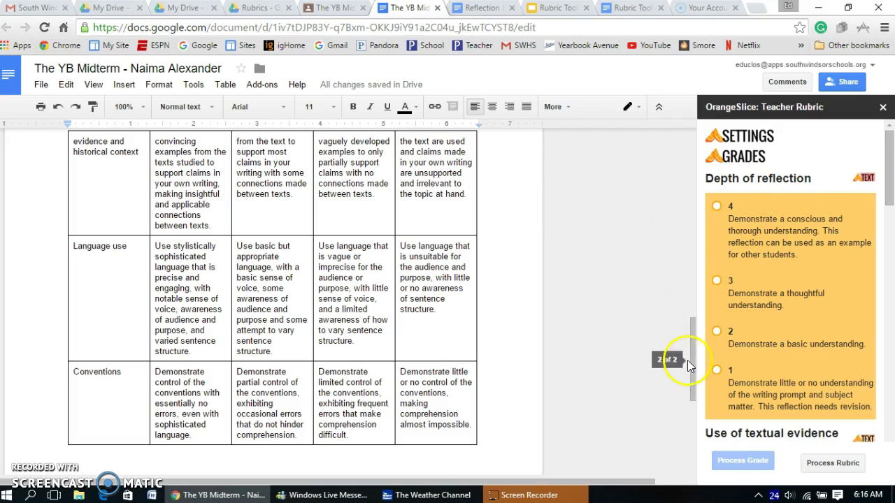
drag(690, 348, 695, 287)
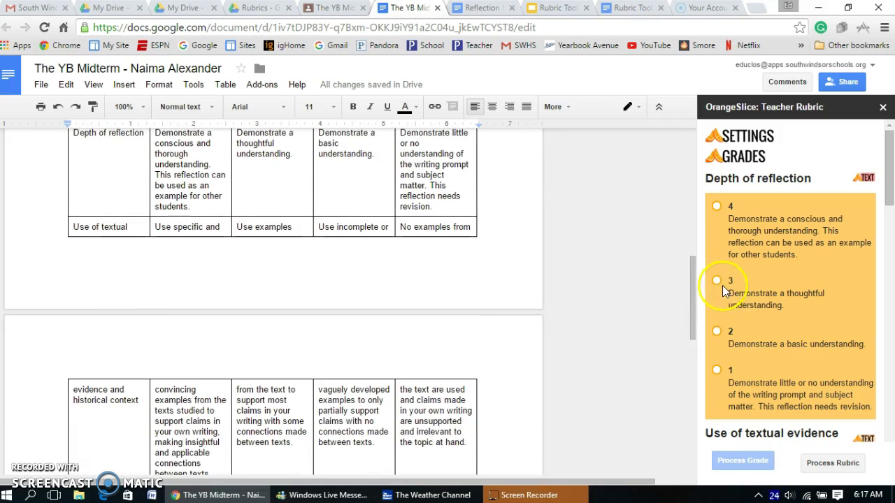
click(718, 281)
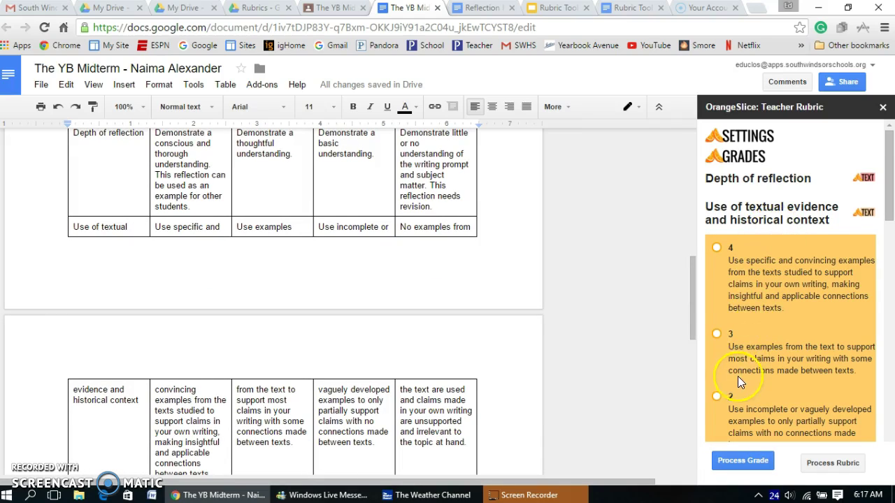
click(718, 335)
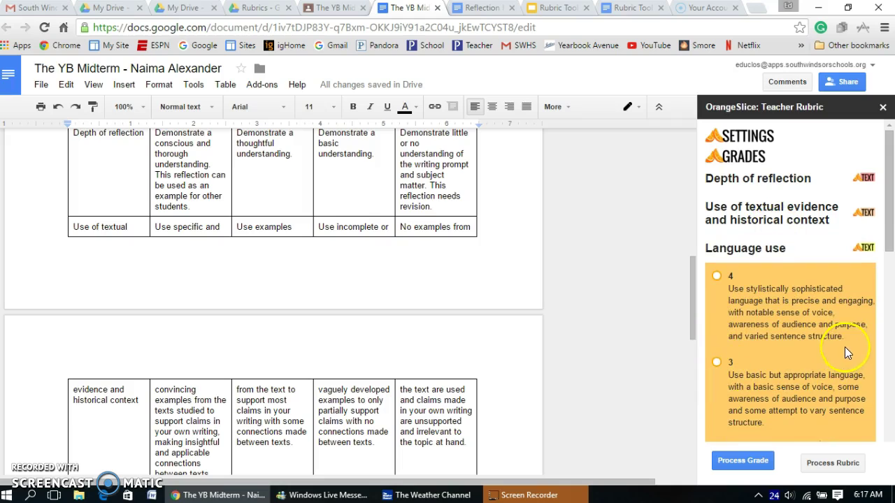
drag(890, 247, 848, 301)
click(718, 299)
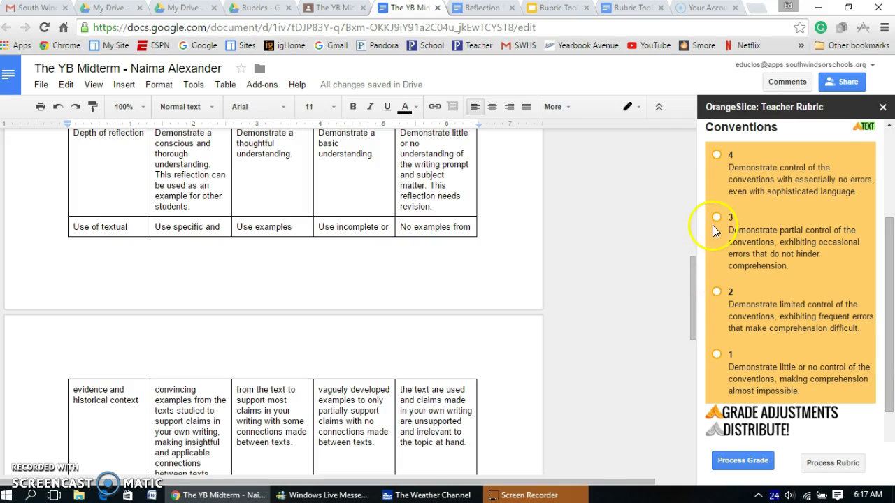
click(716, 218)
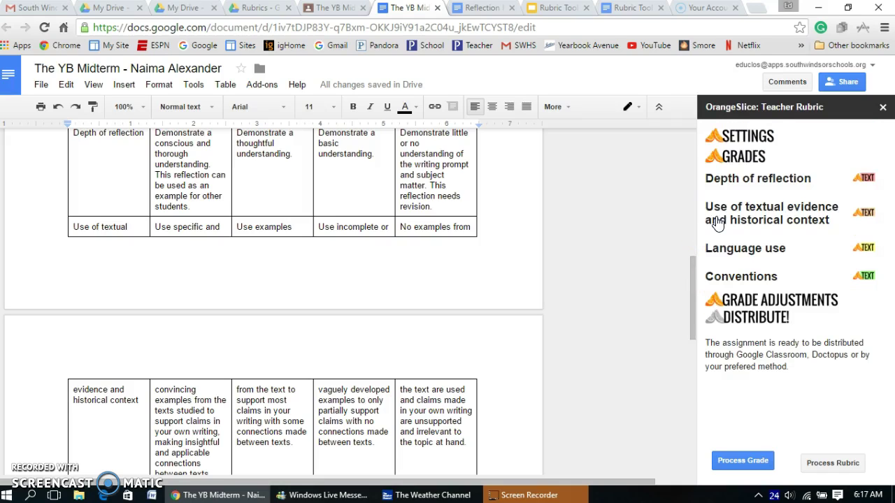
click(744, 460)
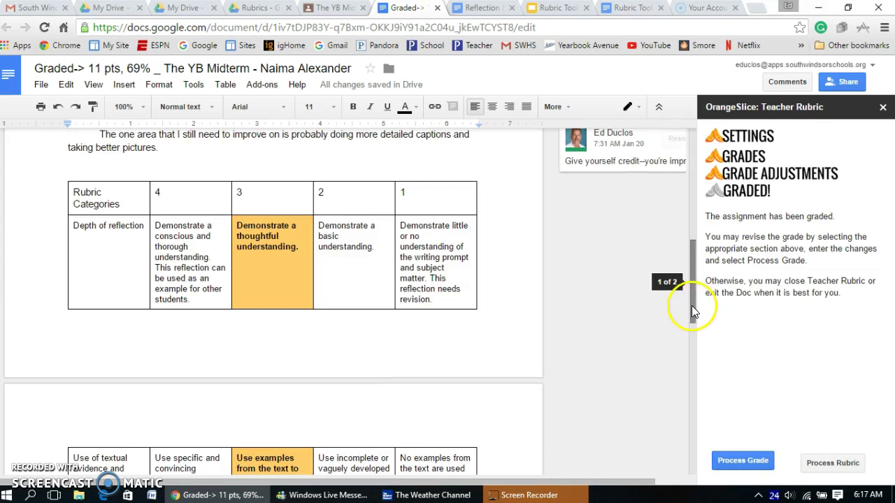
drag(693, 295, 692, 167)
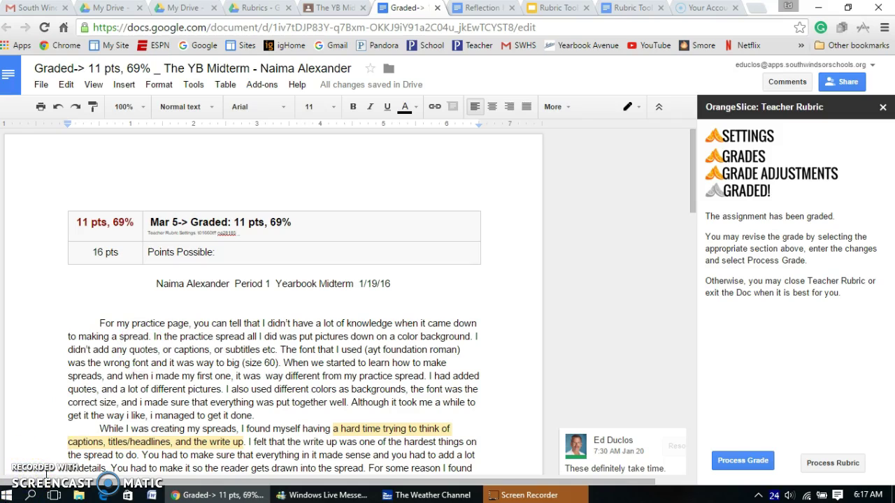
Change the category points to Passing levels: A to D- and process the grade again
click(742, 139)
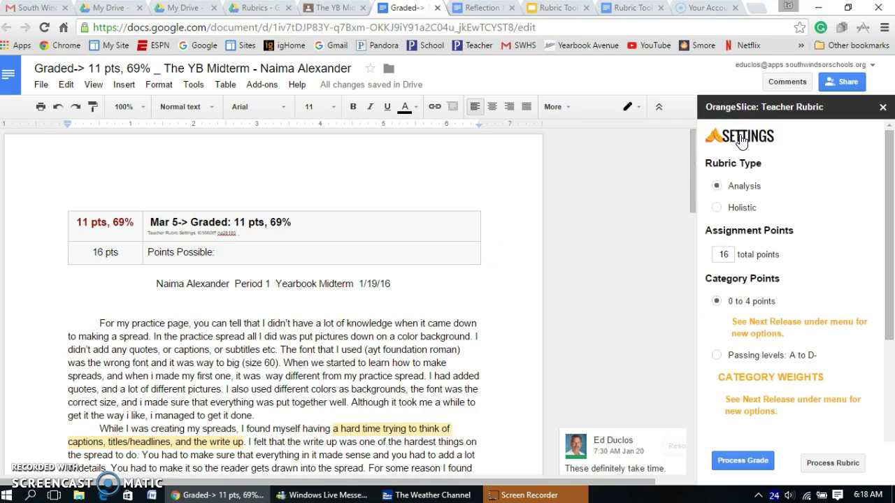
click(718, 356)
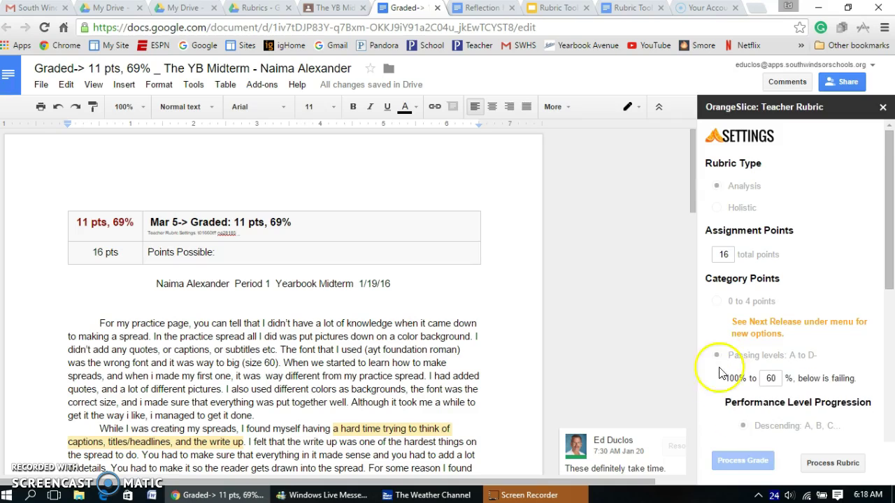
click(744, 460)
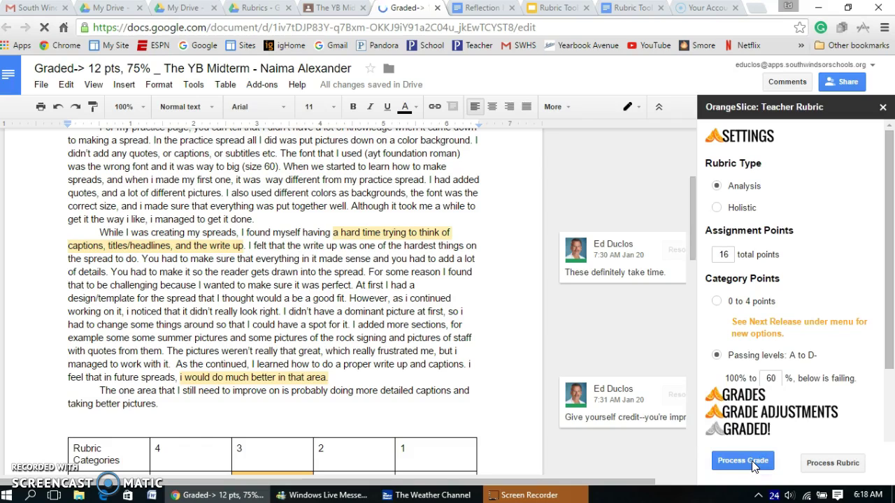
click(693, 252)
drag(693, 253, 693, 170)
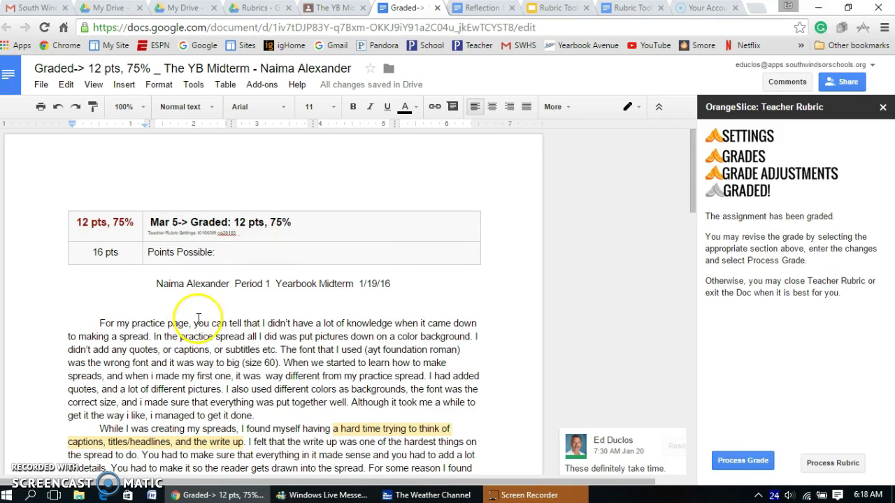
click(67, 441)
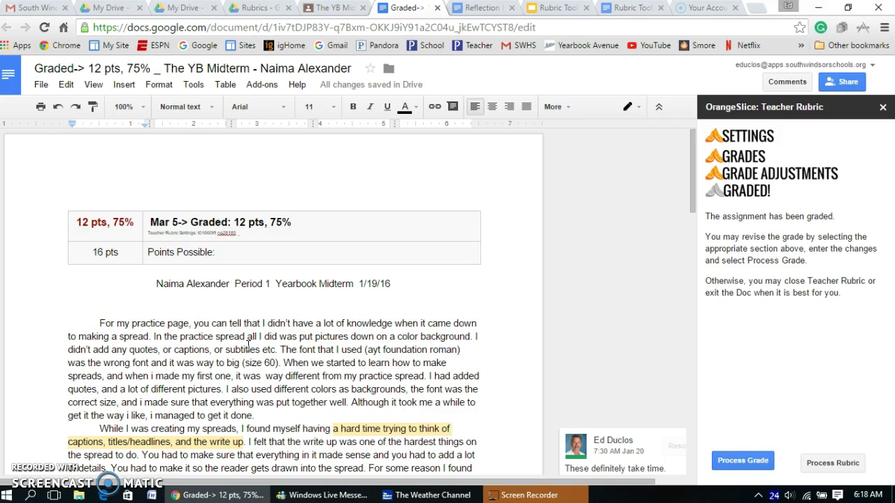
Close the graded document and open another student's YB Midterm from the assignment page
click(437, 8)
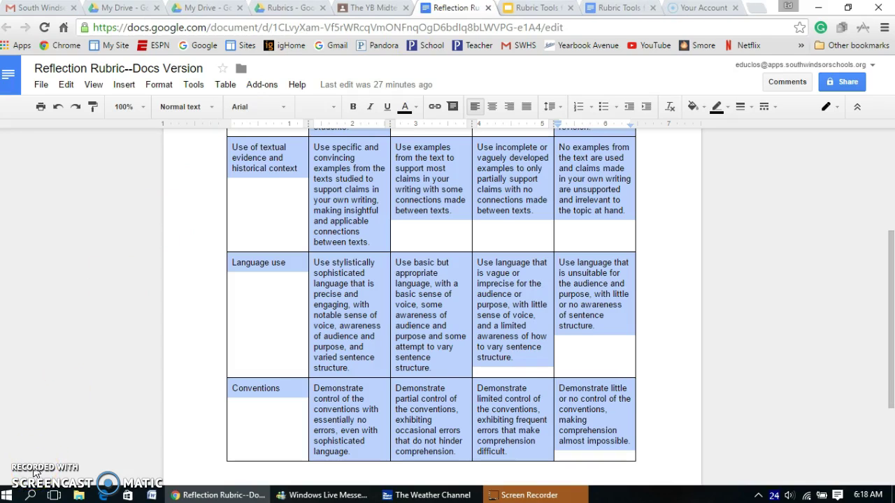
click(374, 8)
click(493, 328)
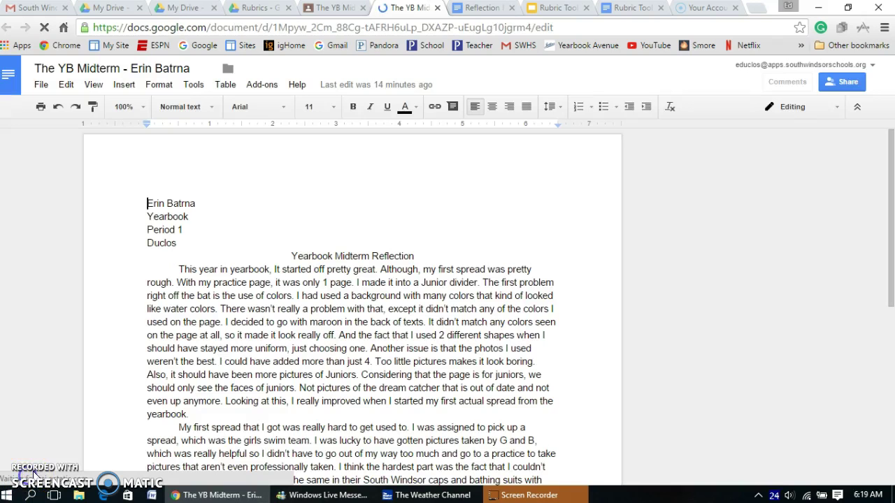
Paste the copied reflection rubric table below the final paragraph of the student's YB Midterm document
drag(893, 306, 894, 408)
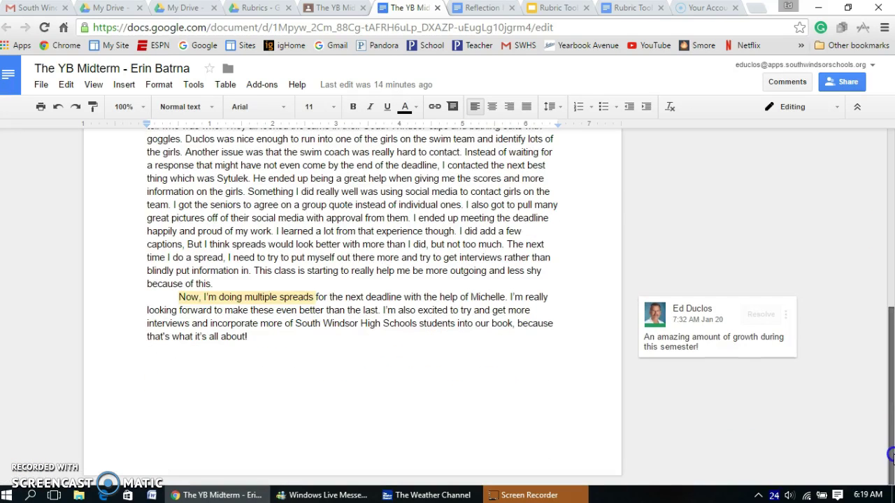
click(216, 361)
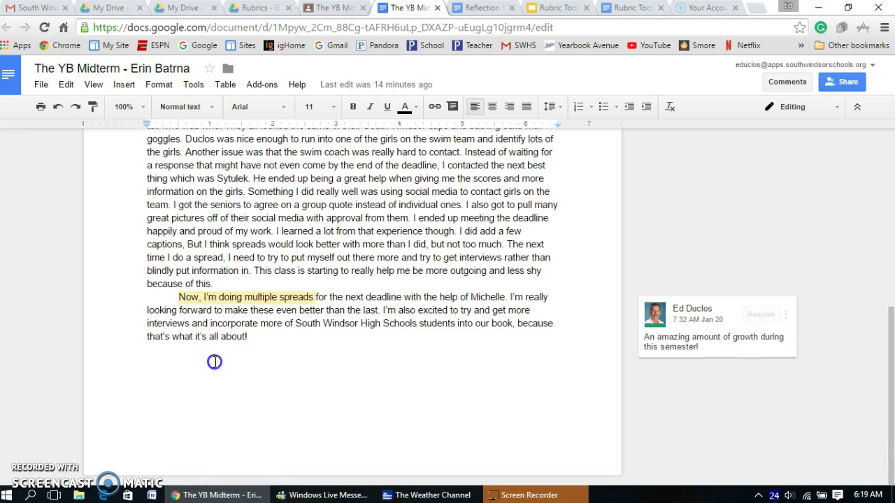
key(Return)
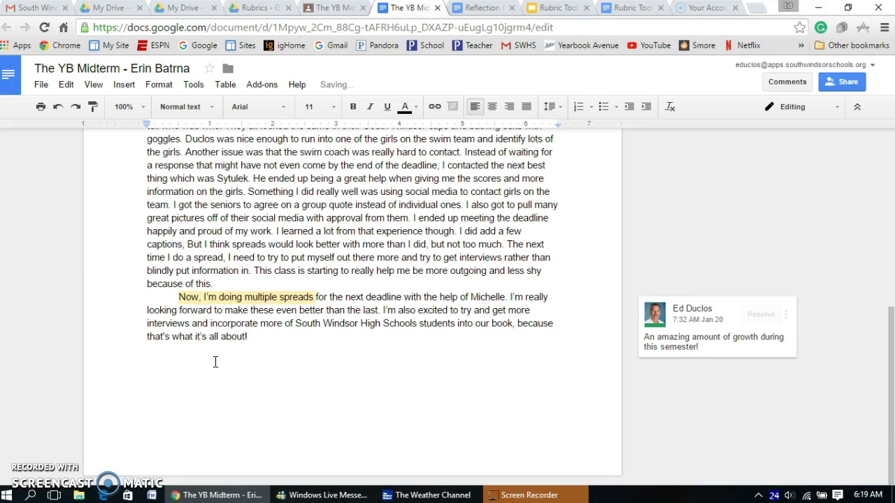
key(ctrl+v)
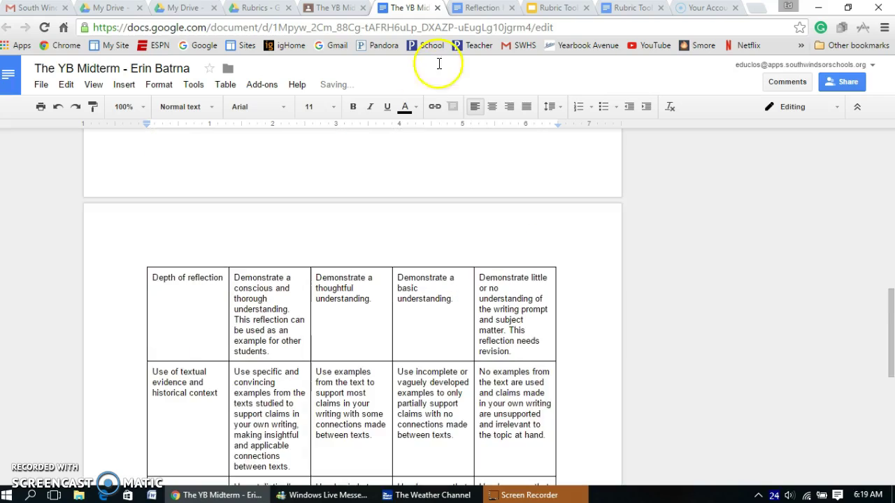
scroll(625, 180, down, 4)
click(877, 363)
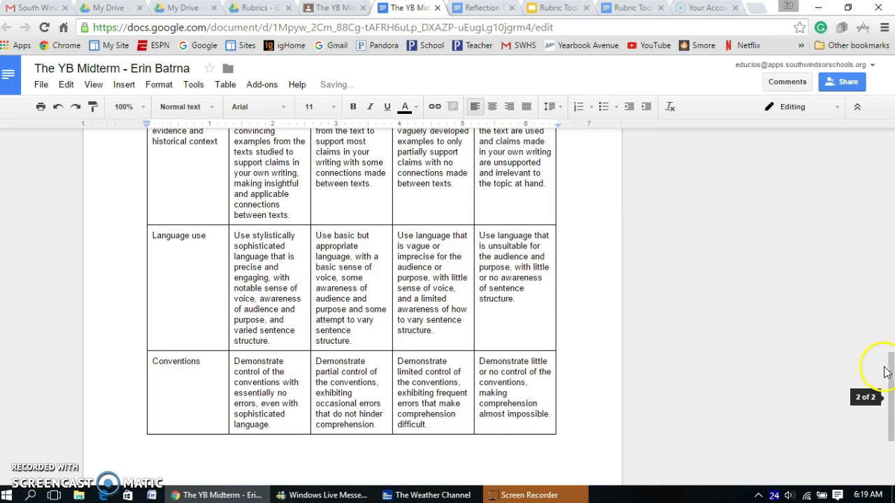
Start OrangeSlice: Teacher Rubric's Score Rubric, set an Analysis rubric with 16 total points and 0 to 4 category points, and finish the settings
click(253, 85)
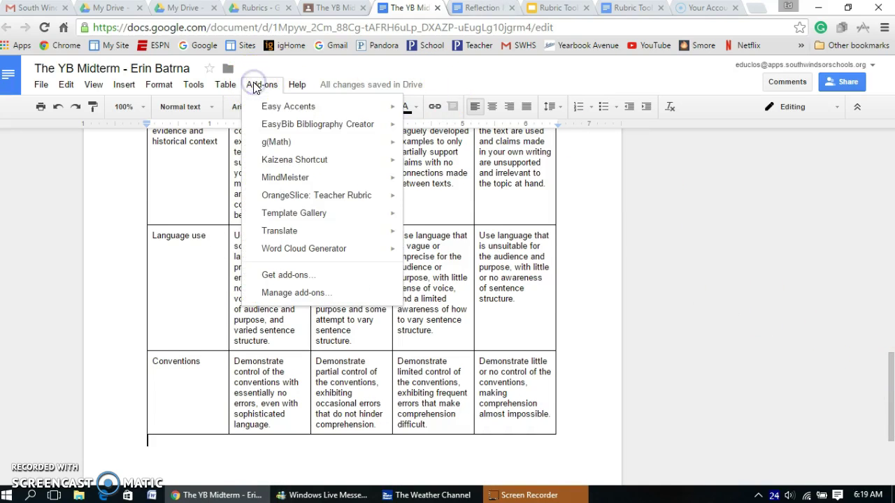
mouse_move(315, 200)
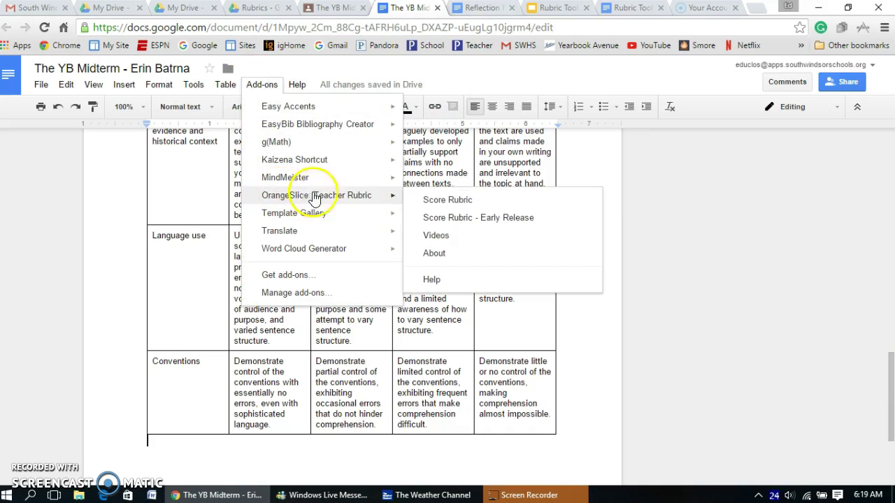
click(439, 196)
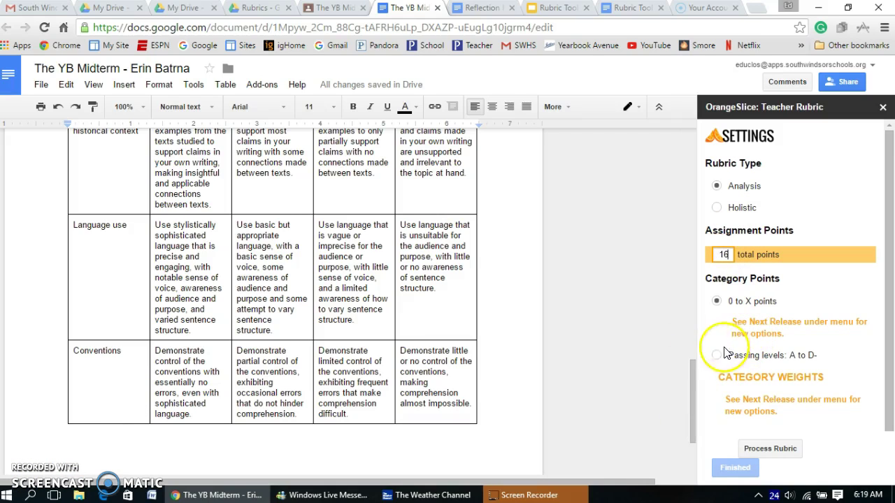
click(717, 356)
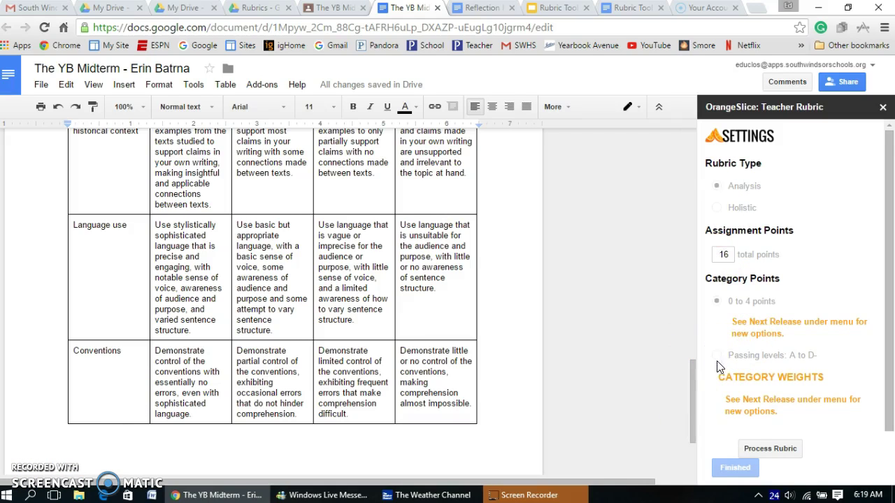
click(737, 467)
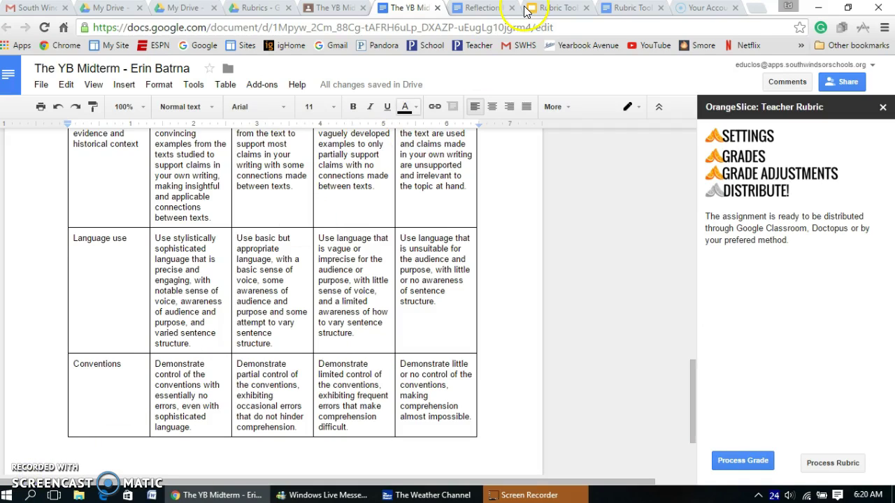
Switch to the Rubric Tools for Google Docs--Slides presentation
click(553, 8)
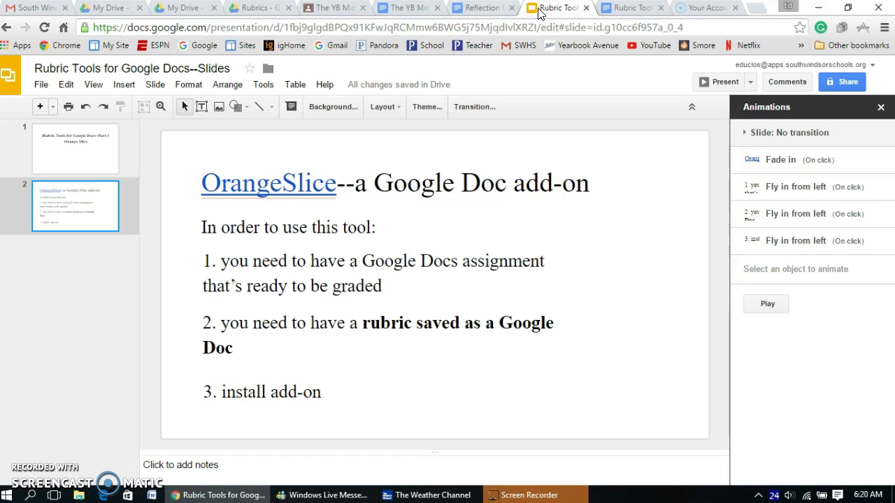